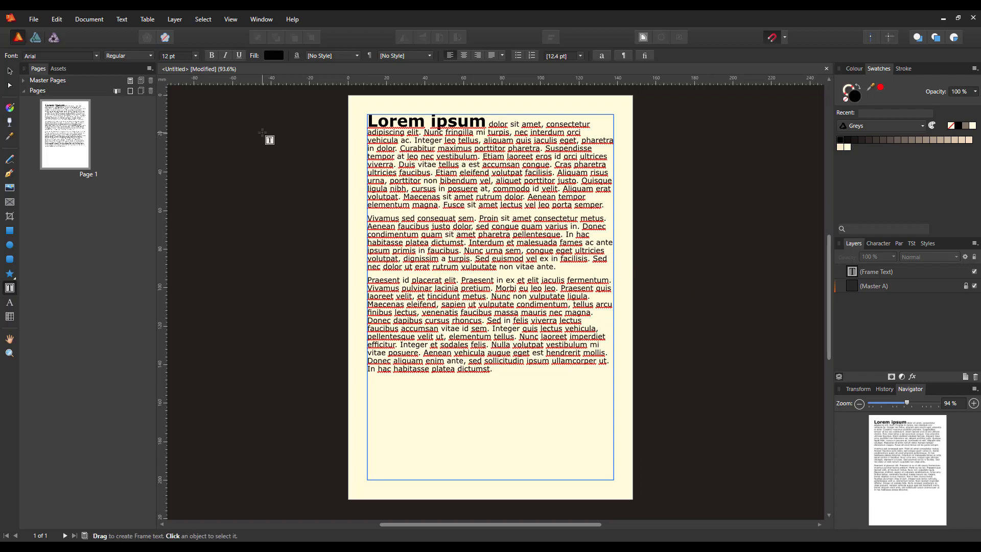
View the program's version information and close it again.
left_click(293, 23)
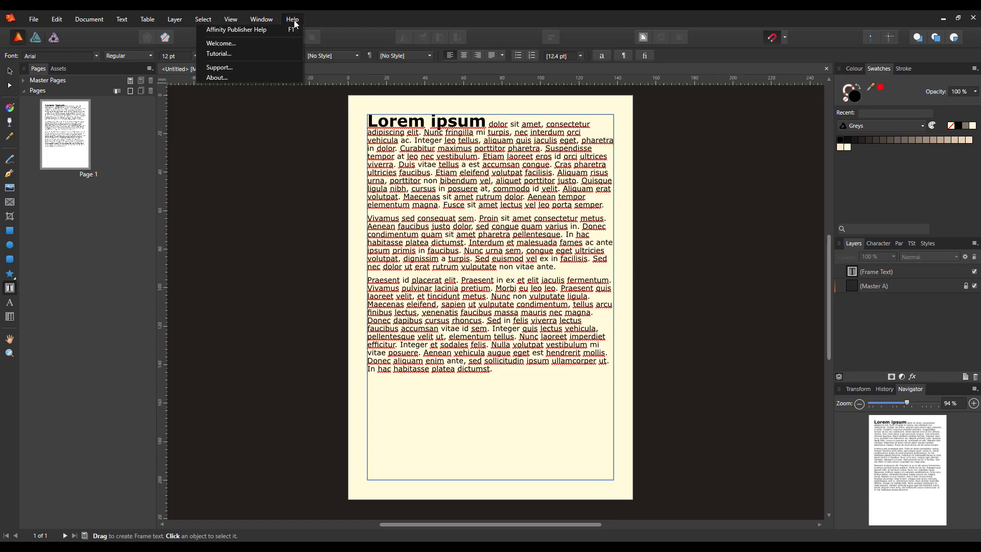
left_click(220, 77)
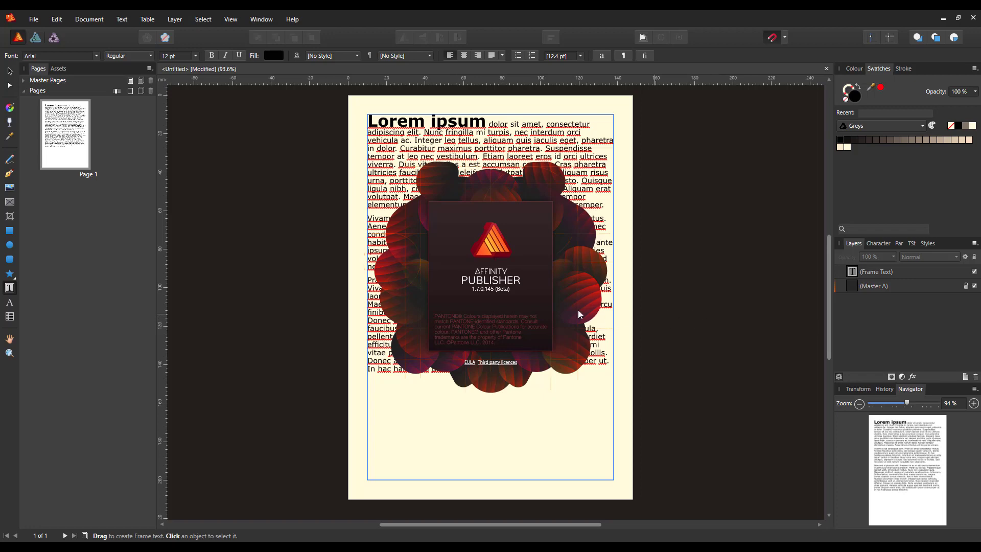
left_click(526, 302)
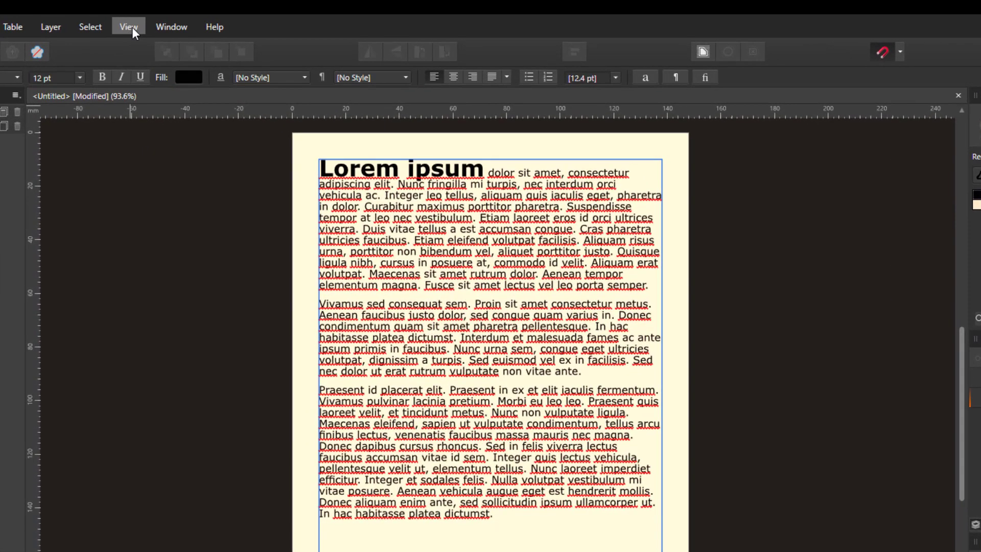
Show the Find and Replace panel in the studio.
left_click(132, 26)
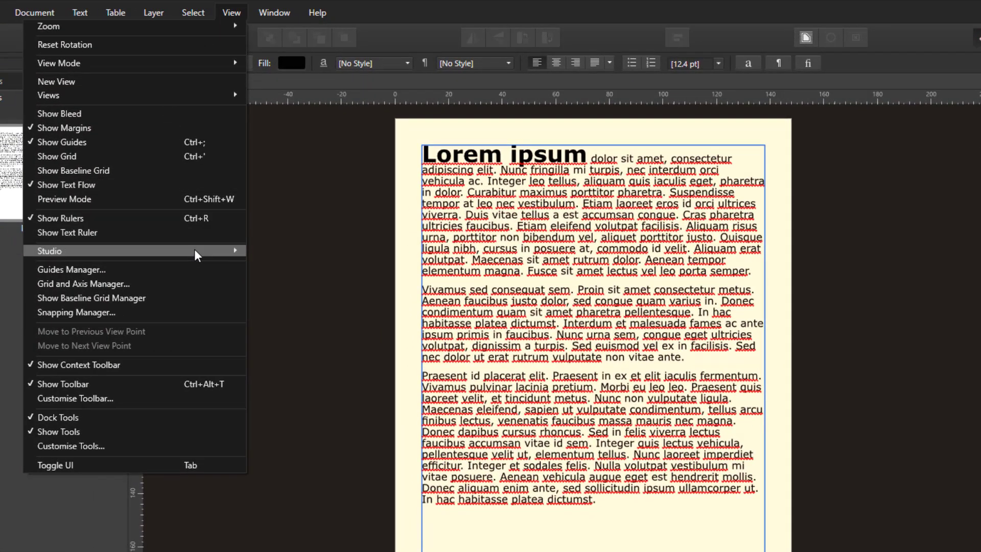
mouse_move(197, 250)
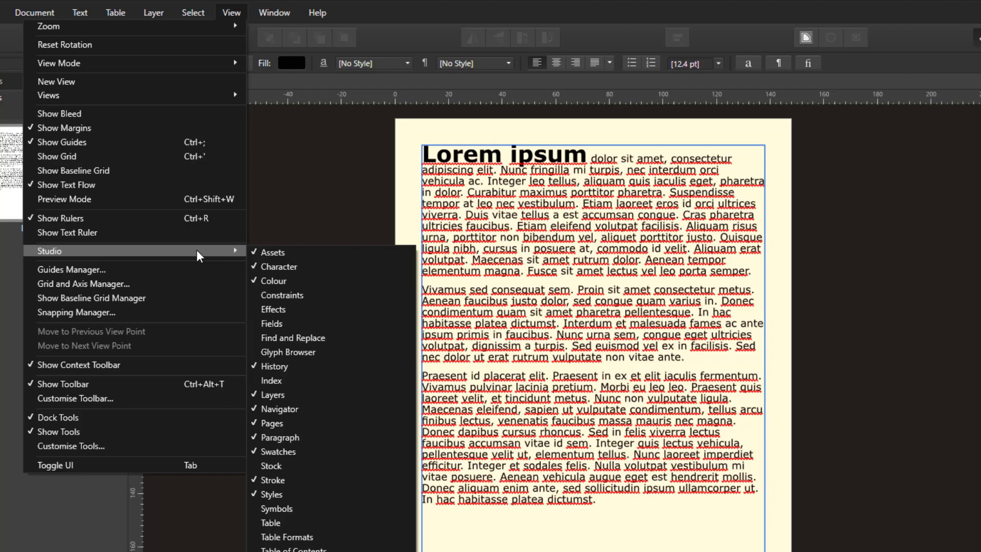
left_click(292, 337)
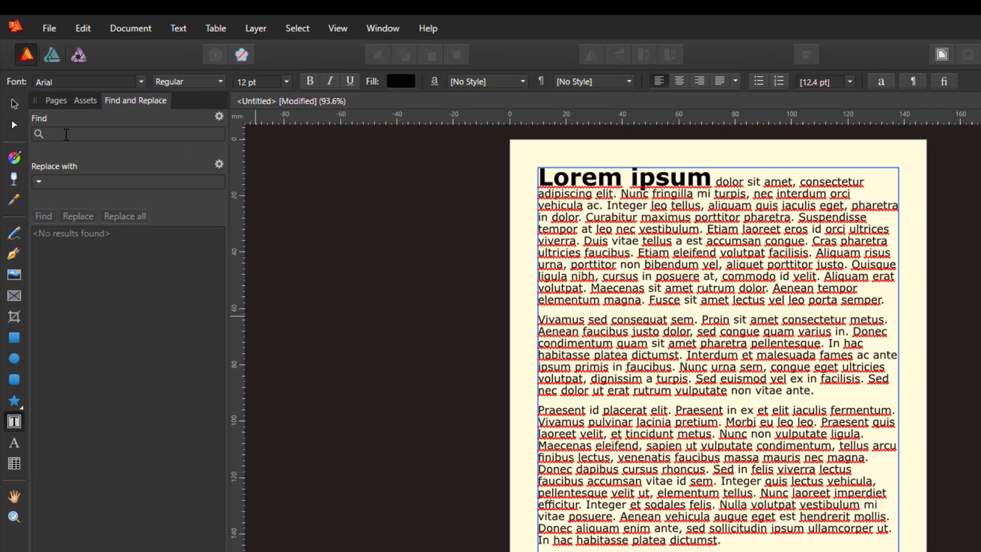
Find the word "nunc" in the document text and replace all occurrences with a person's first name.
type("nunc")
left_click(60, 181)
type("Carl")
left_click(42, 215)
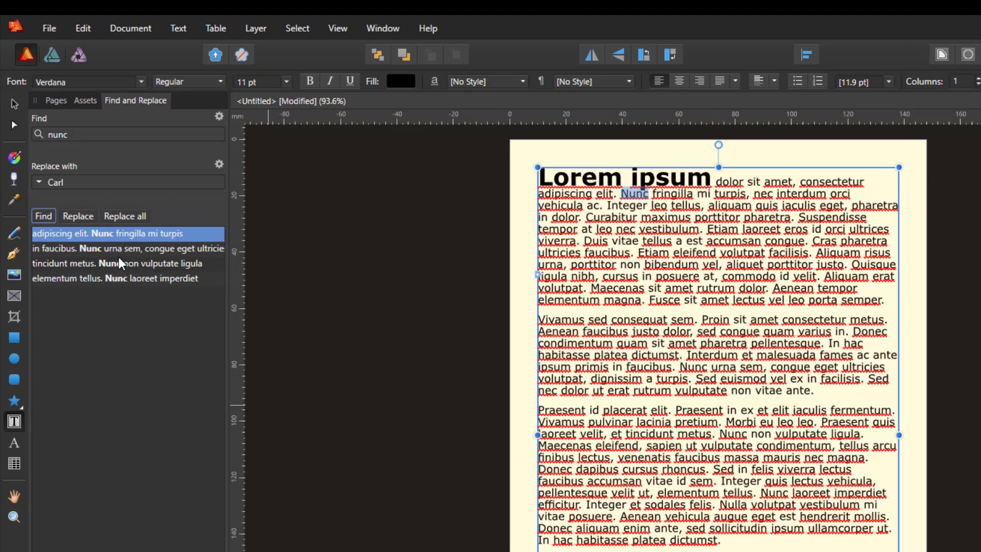
left_click(131, 218)
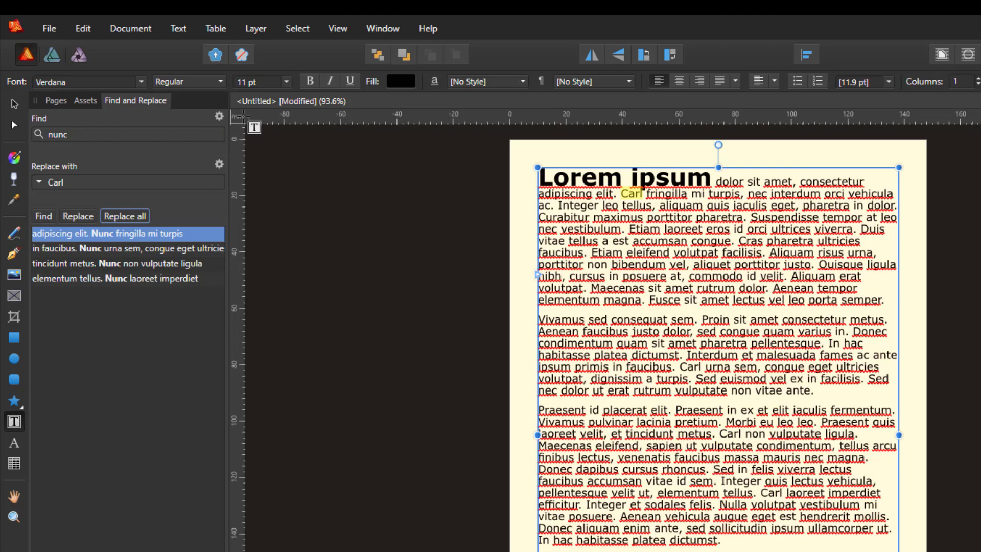
Examine the find options and the special characters offered for the search and replacement text.
left_click(219, 116)
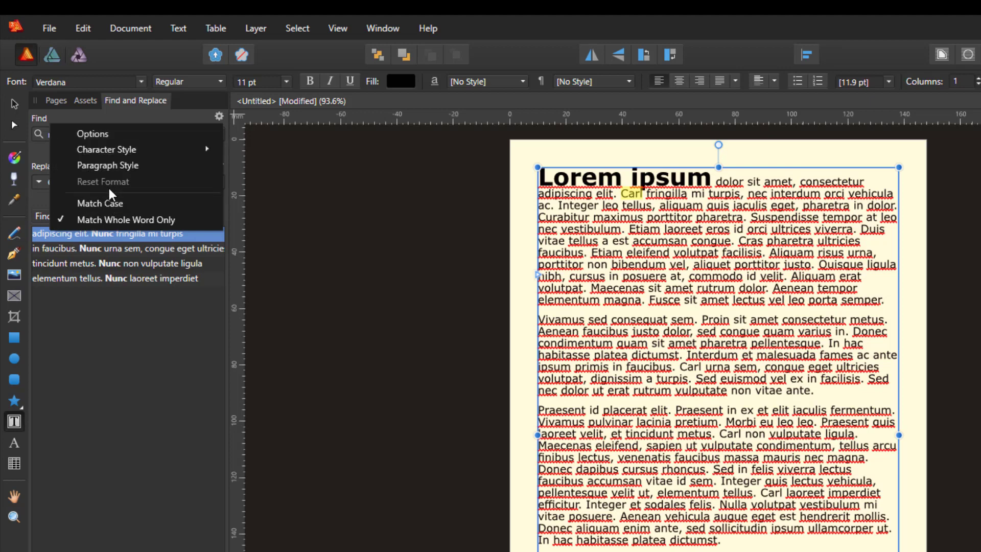
left_click(124, 299)
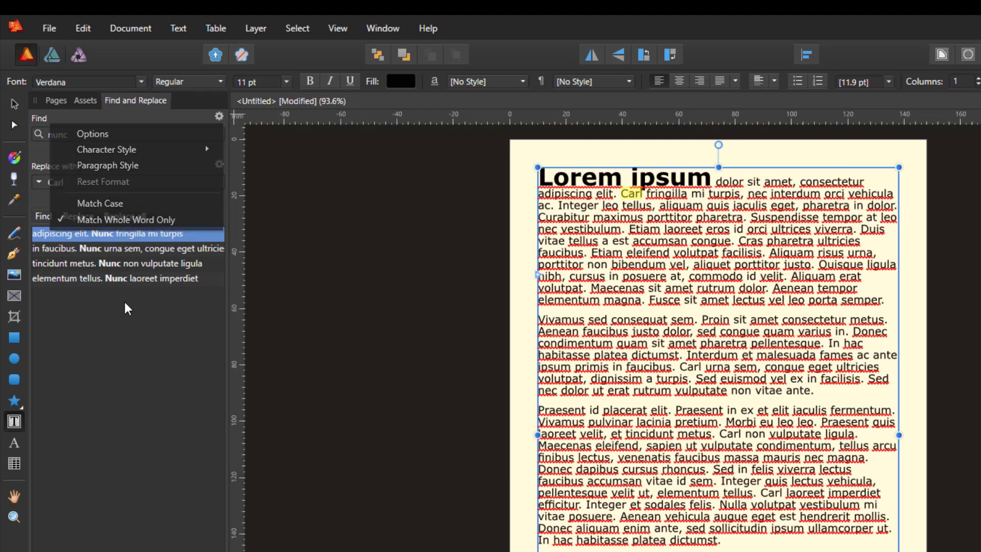
left_click(38, 133)
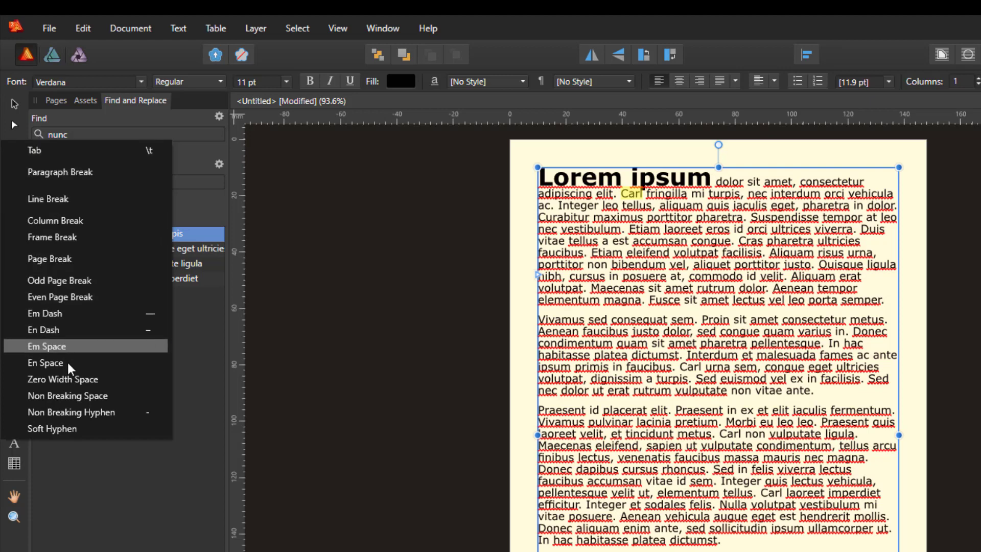
left_click(99, 466)
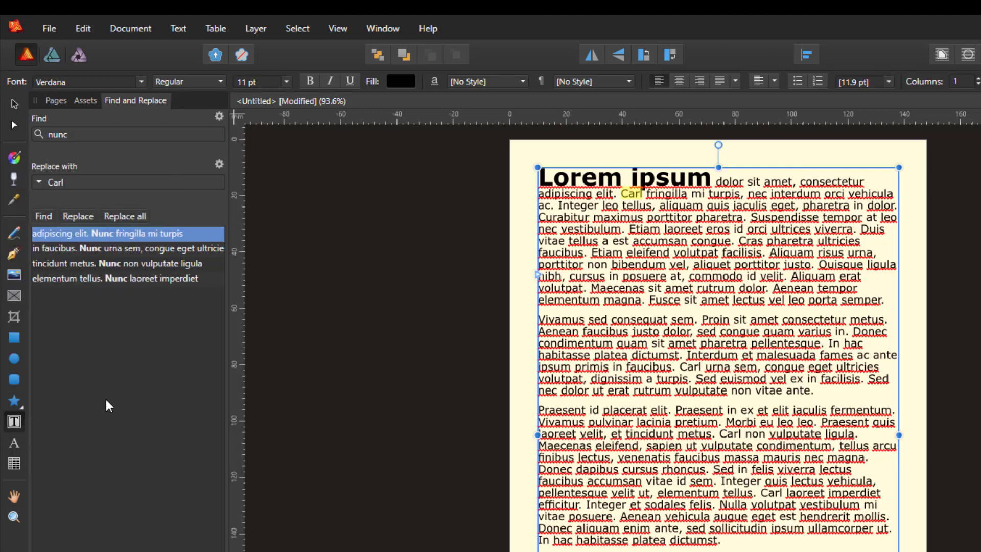
left_click(37, 183)
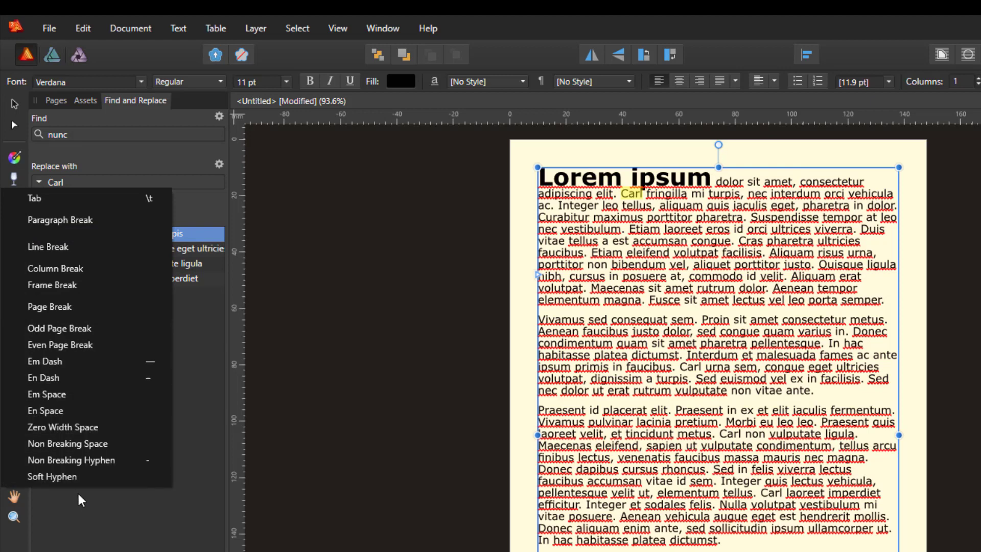
left_click(91, 508)
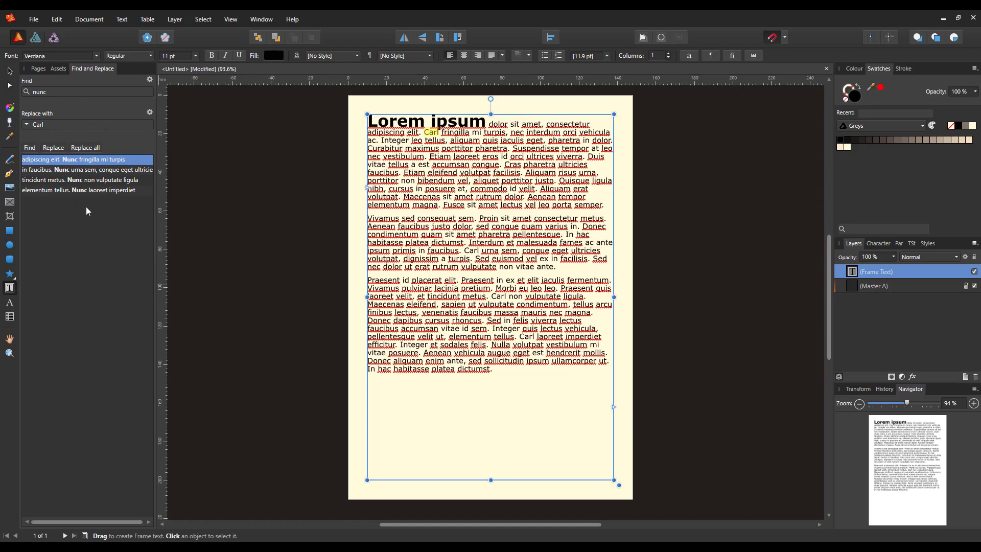
Hide the Find and Replace panel from the studio.
left_click(231, 21)
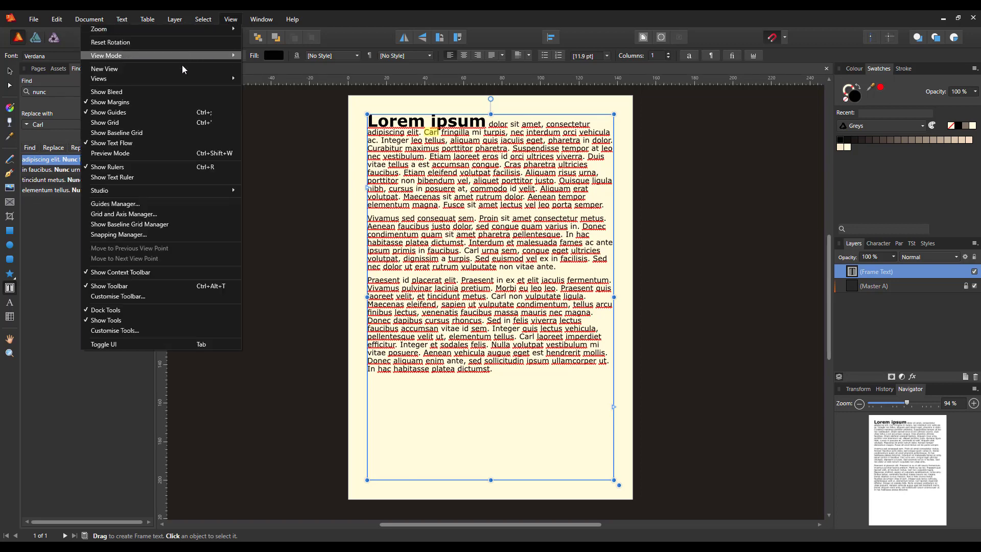
mouse_move(195, 191)
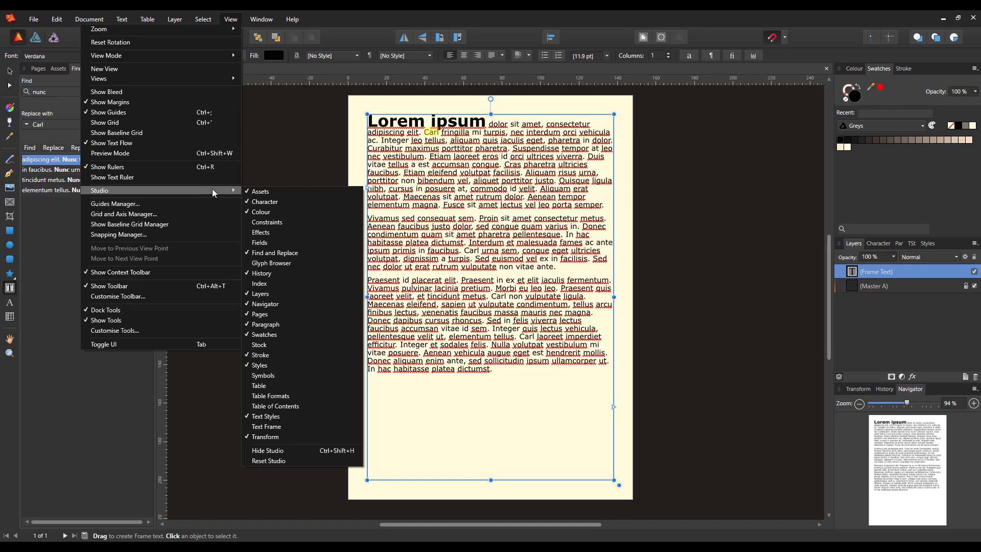
left_click(279, 256)
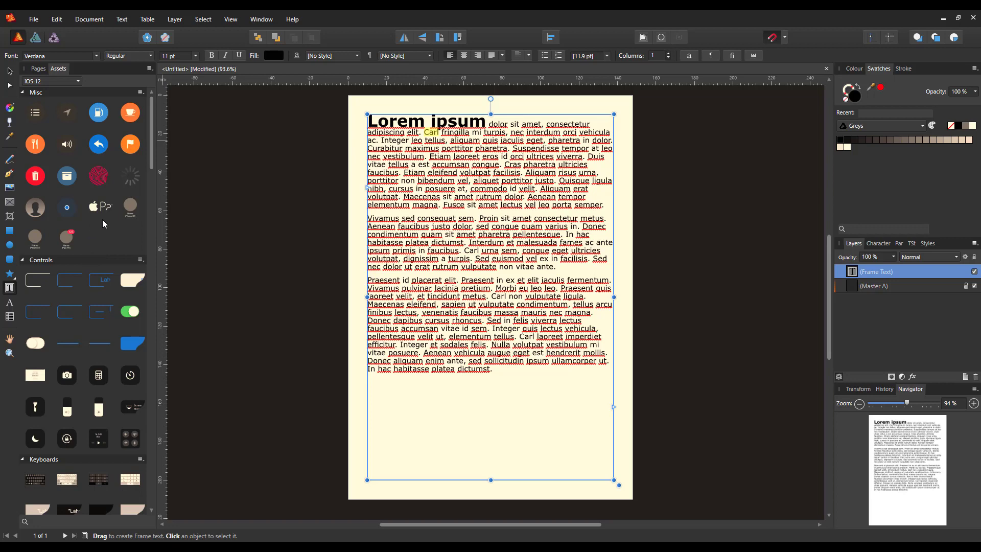
left_click(235, 19)
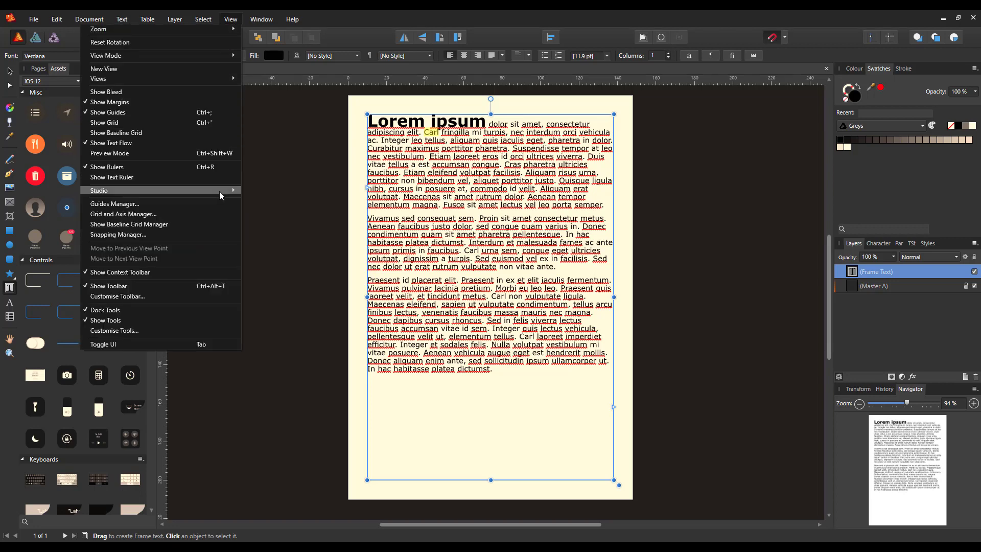
mouse_move(219, 191)
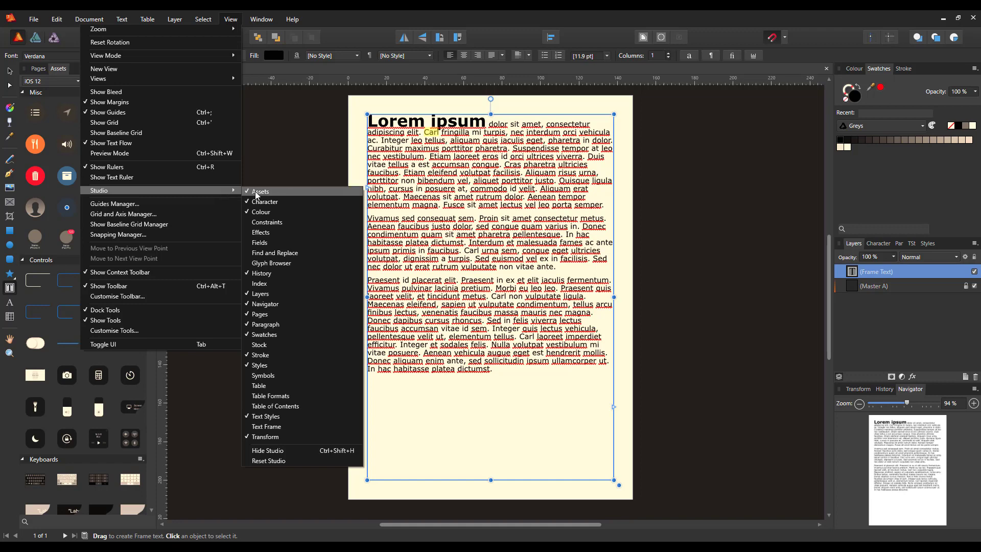
left_click(274, 134)
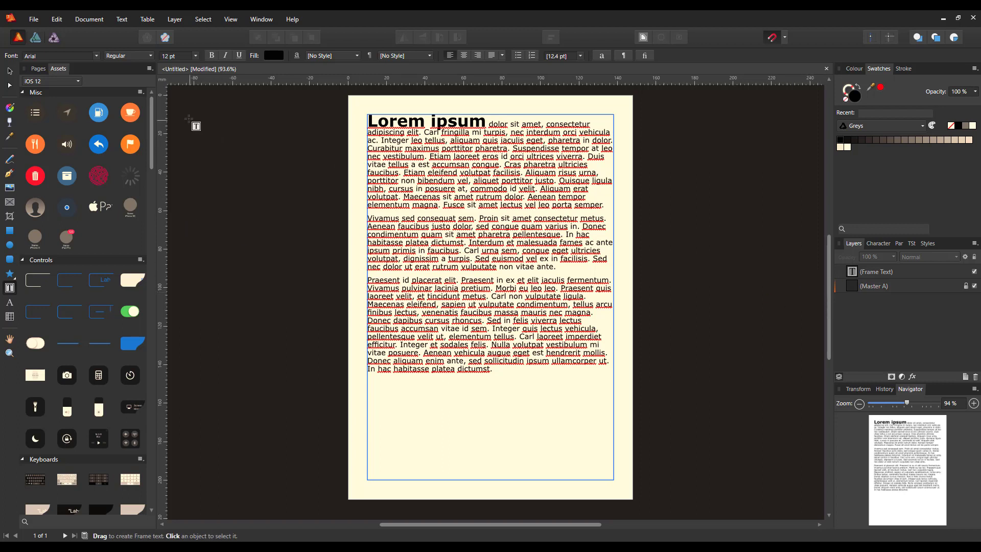
Add 2 pages after page 1 using Master A and open page 3.
left_click(38, 69)
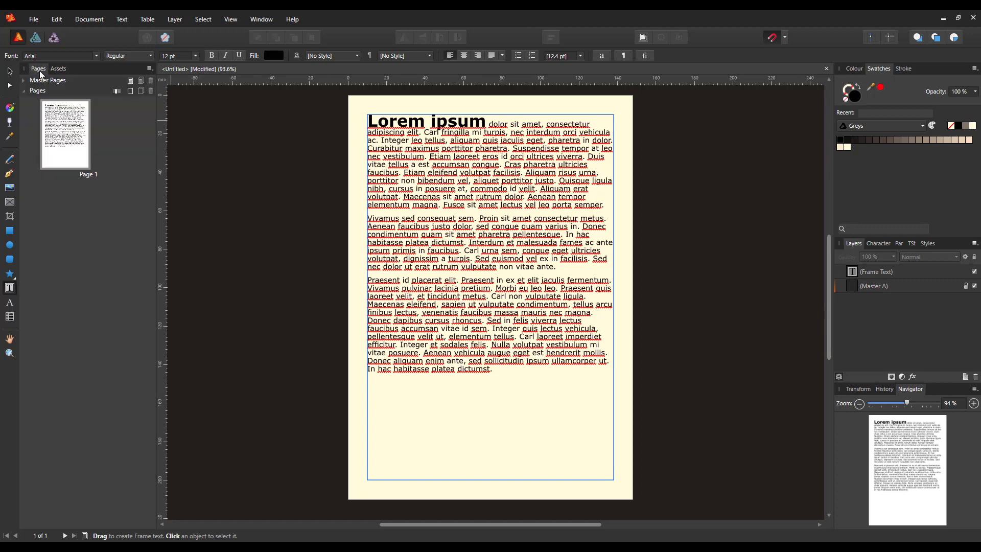
left_click(131, 92)
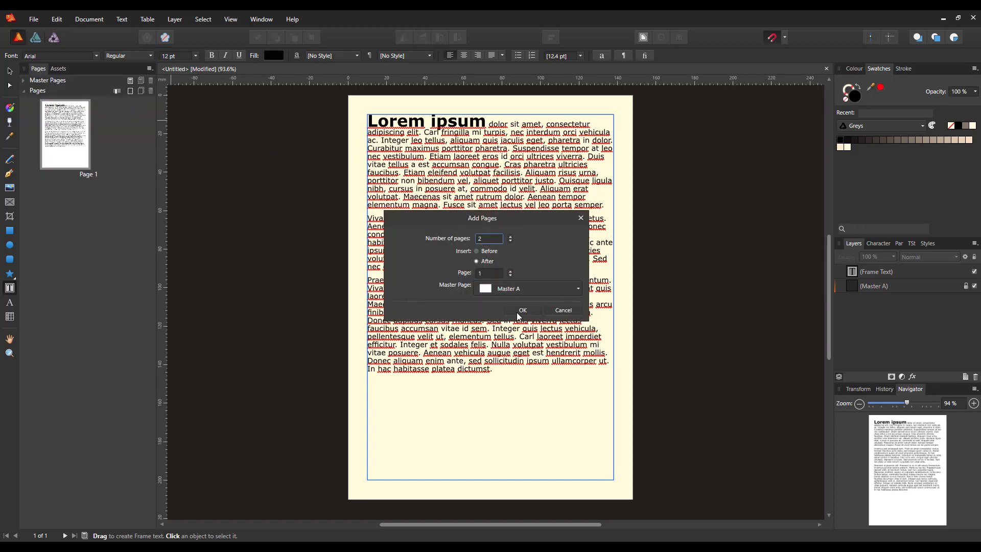
left_click(523, 310)
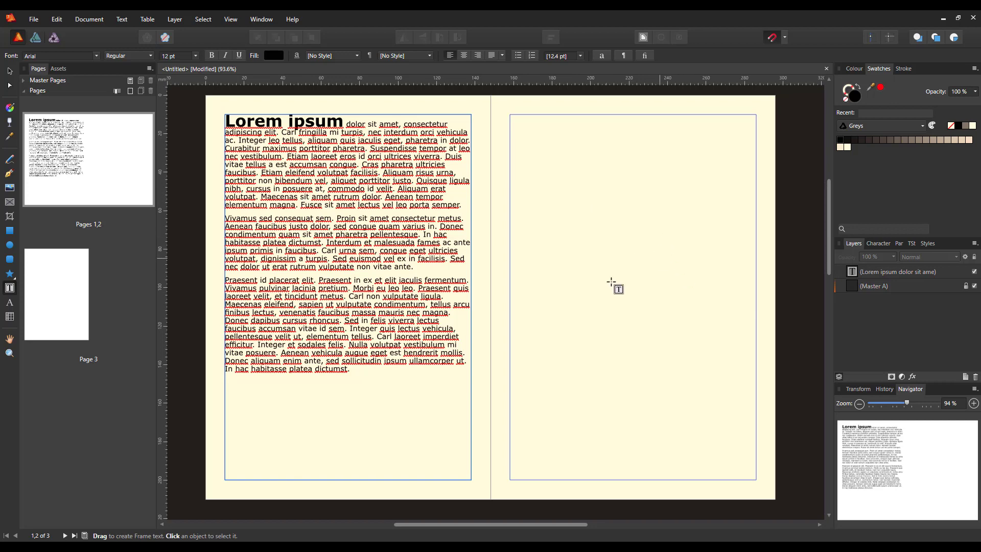
double_click(53, 307)
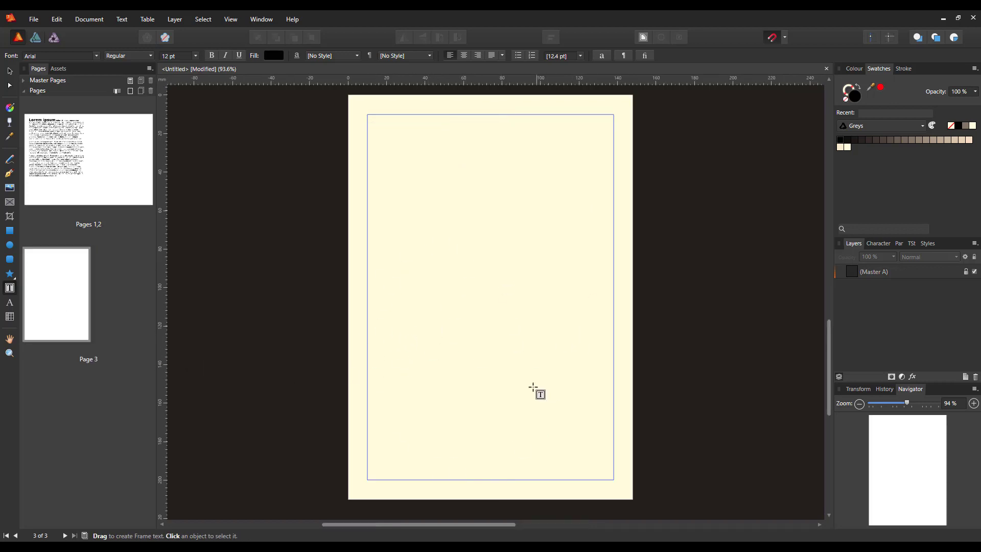
Place the Cafés icon and the Timer icon from the iOS 12 assets near the top of page 3, one below the other.
left_click(57, 69)
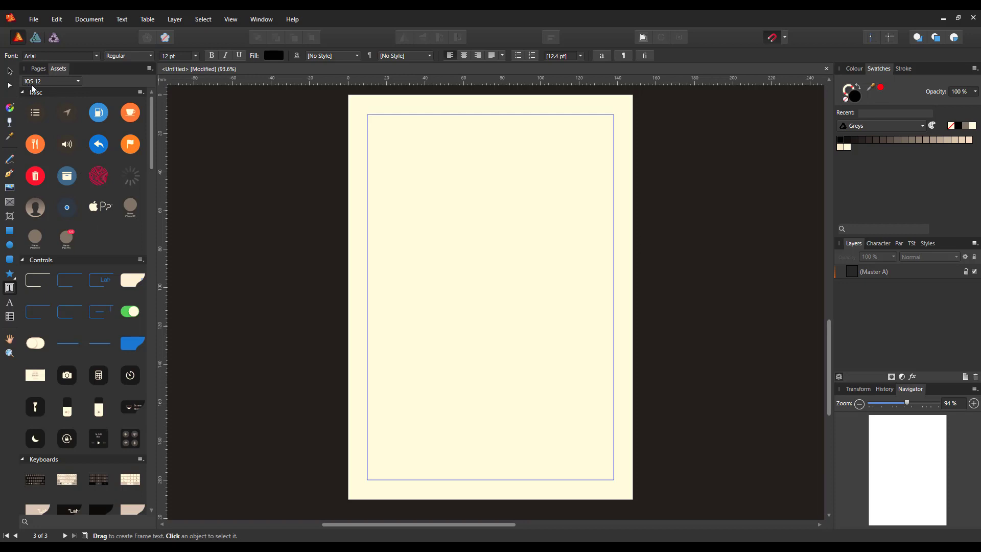
left_click(78, 81)
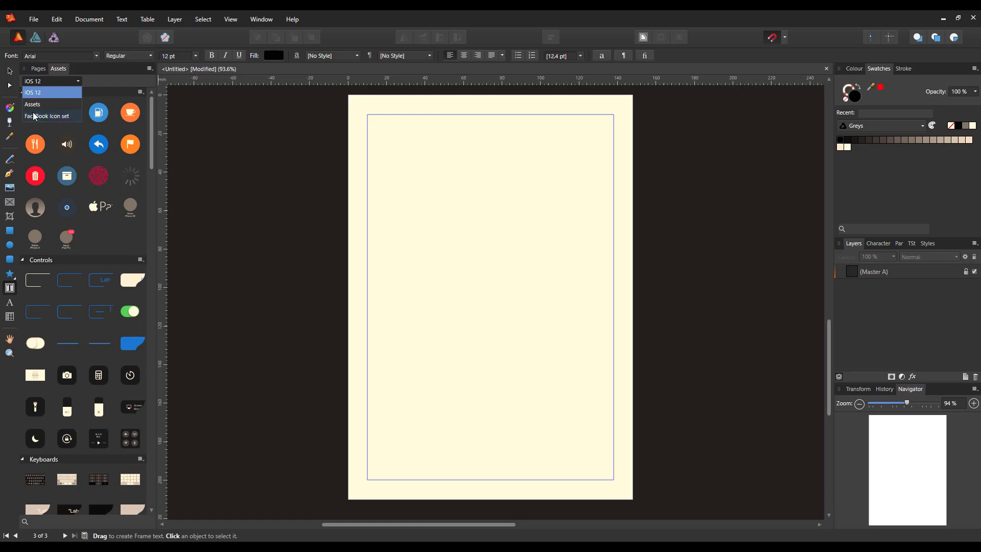
left_click(106, 82)
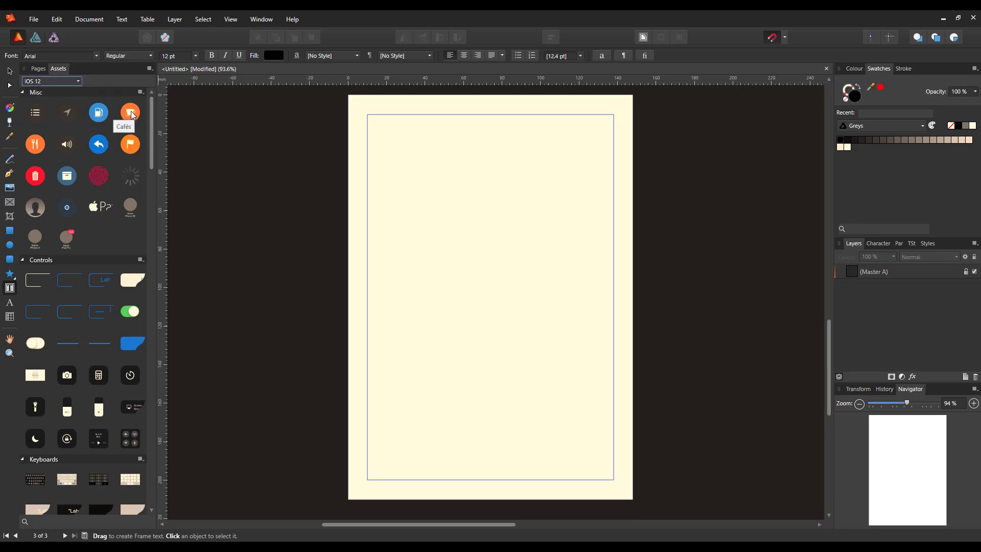
left_click_drag(131, 111, 431, 146)
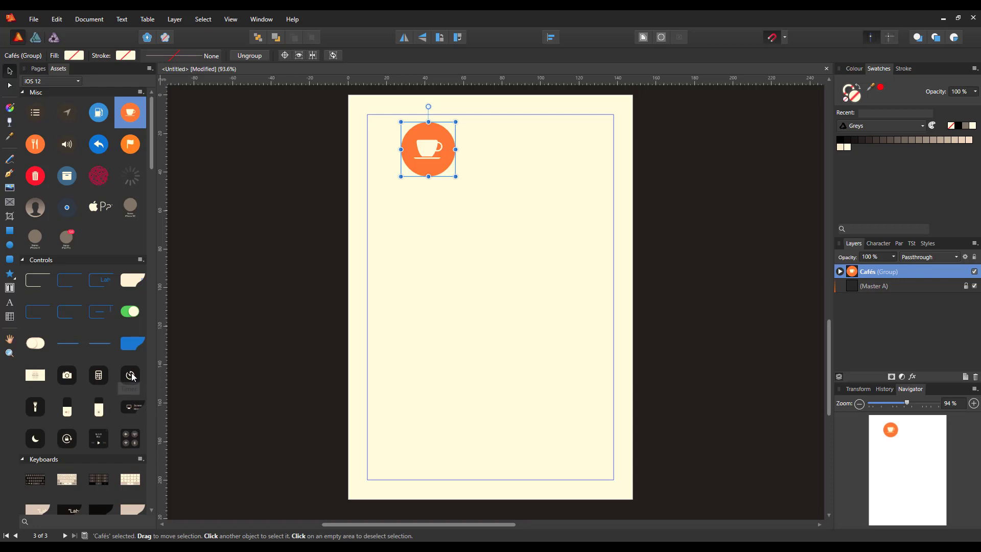
left_click_drag(129, 381, 432, 209)
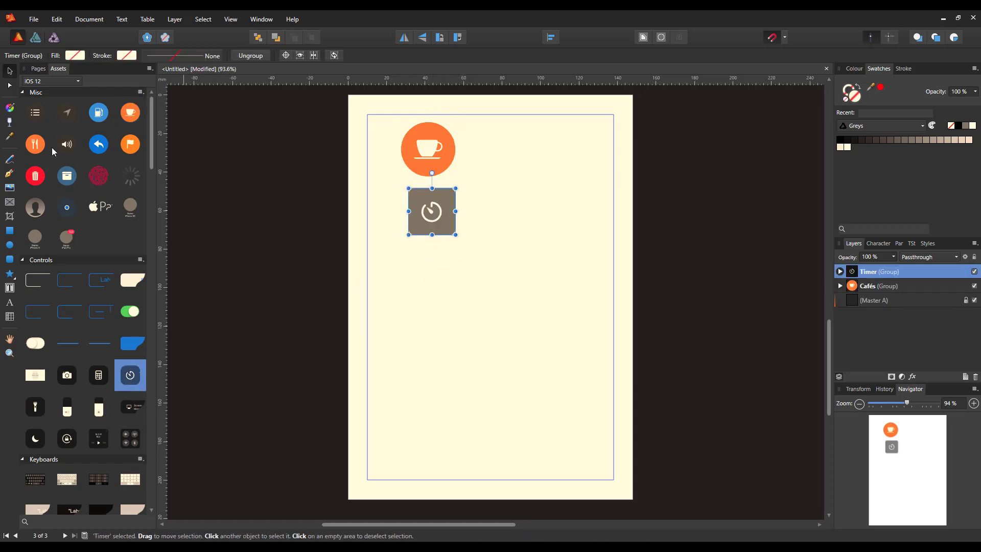
Place the cinema clapboard icon from the FaceBook Icon set beside the Cafés icon on page 3.
left_click(78, 82)
left_click(46, 116)
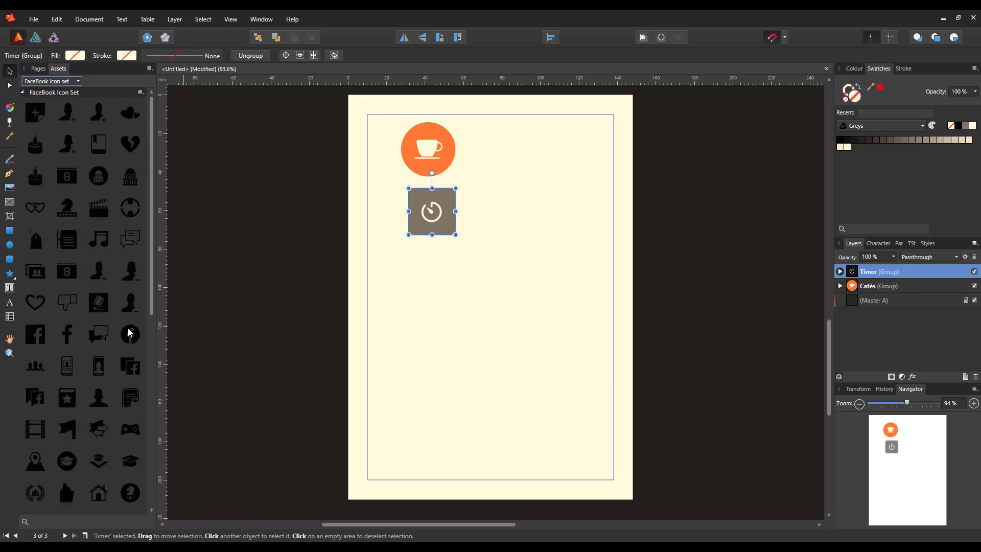
left_click_drag(101, 212, 507, 157)
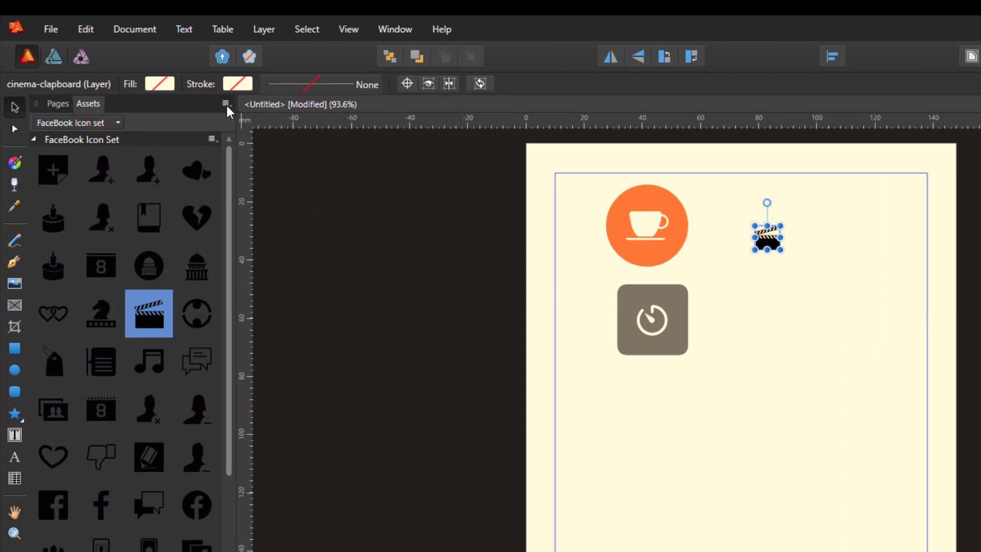
Create a new asset category and rename it to the presenter's first name followed by "Test".
left_click(227, 106)
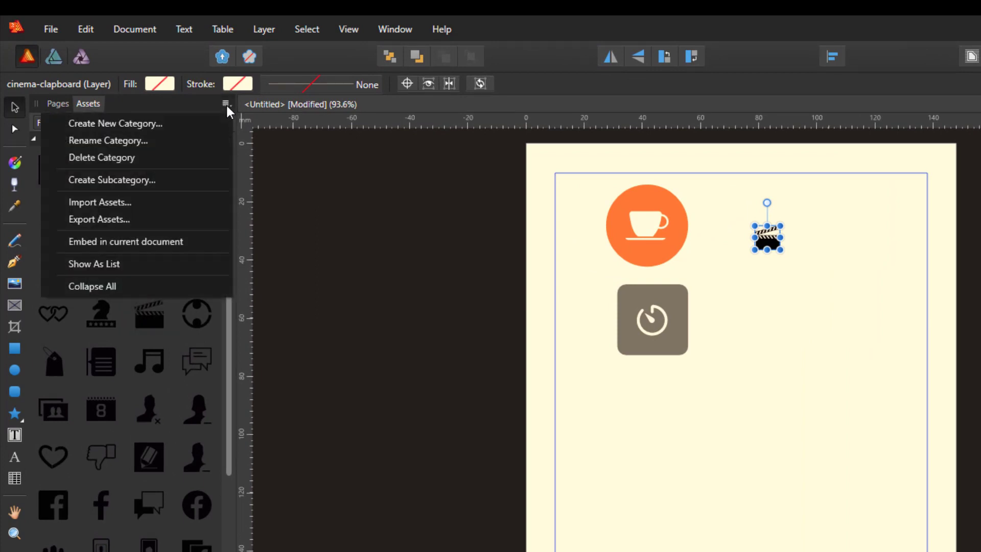
left_click(138, 124)
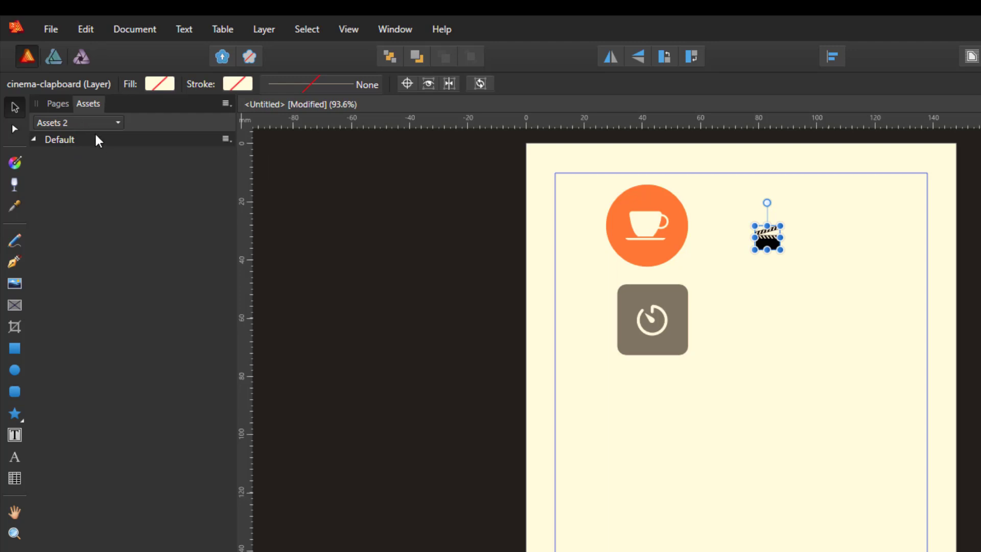
left_click(226, 104)
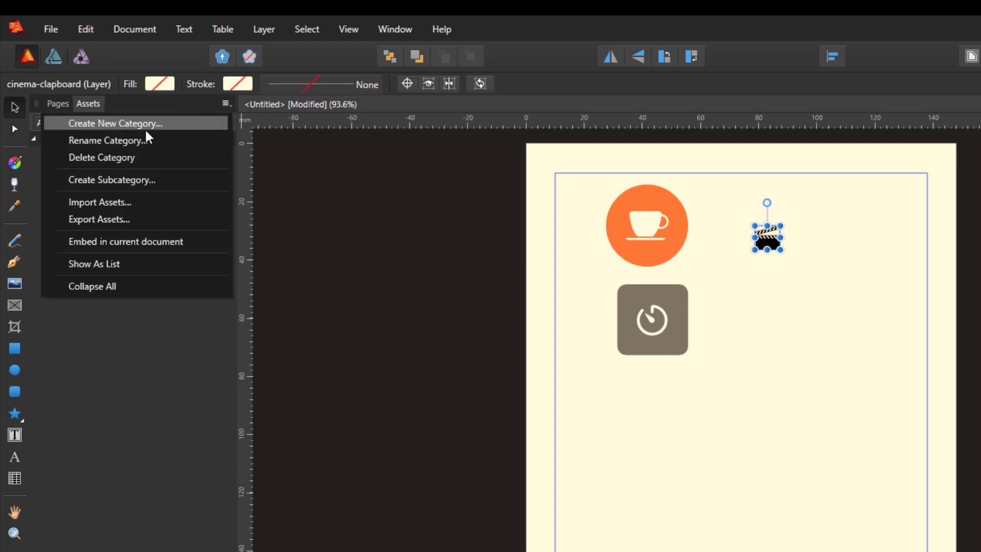
left_click(109, 140)
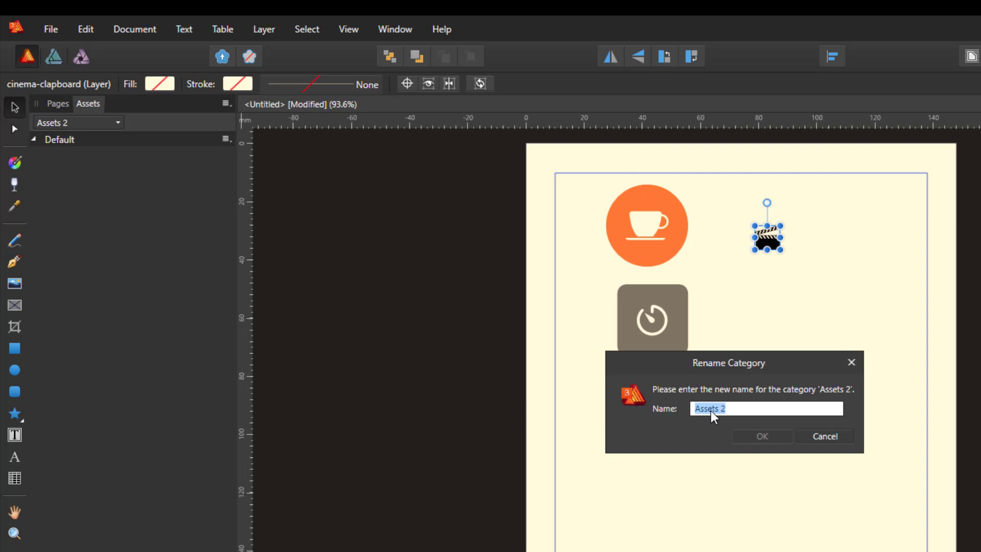
type("c")
left_click(752, 437)
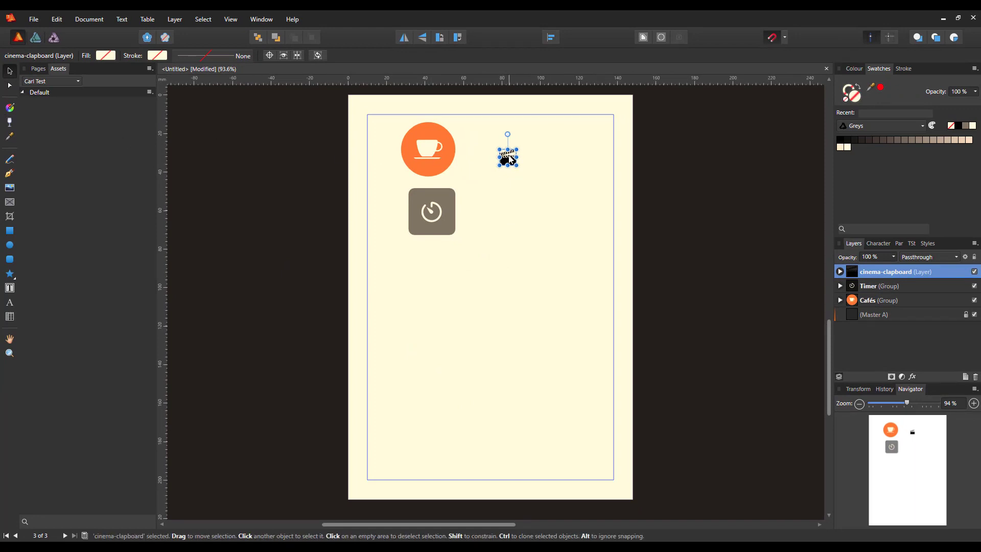
Move the cinema clapboard to the lower part of page 3, enlarge it to about 28 mm wide and deselect it.
left_click_drag(508, 159, 482, 373)
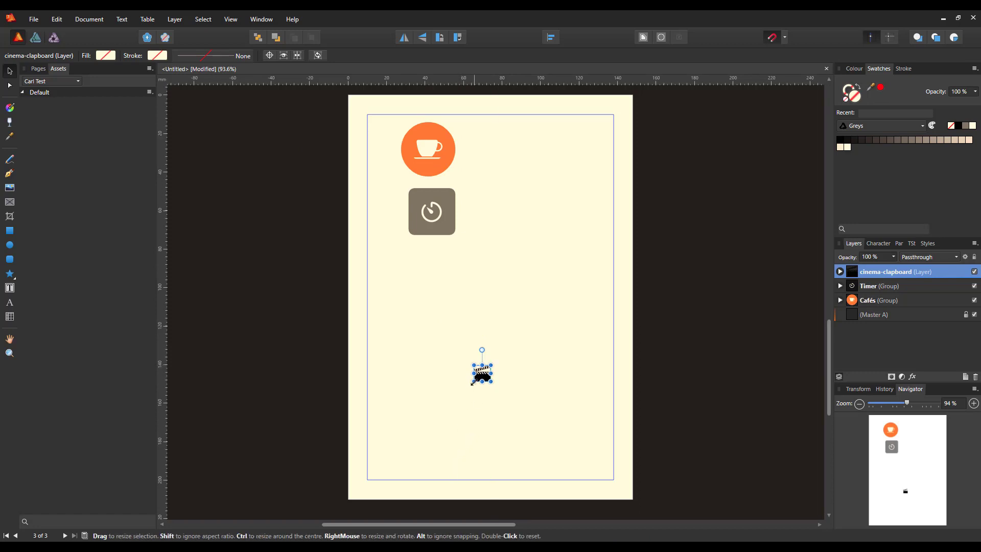
left_click_drag(473, 382, 428, 391)
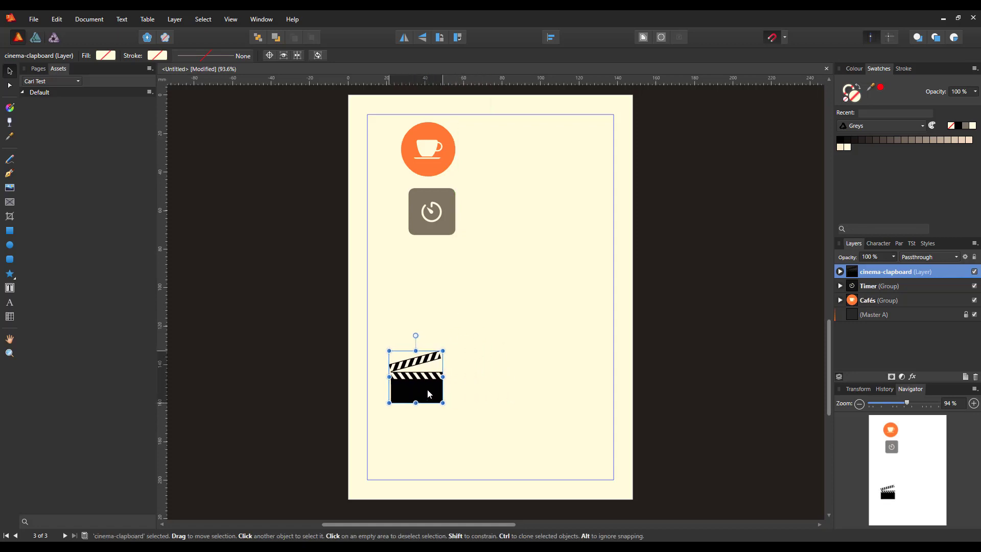
left_click(458, 428)
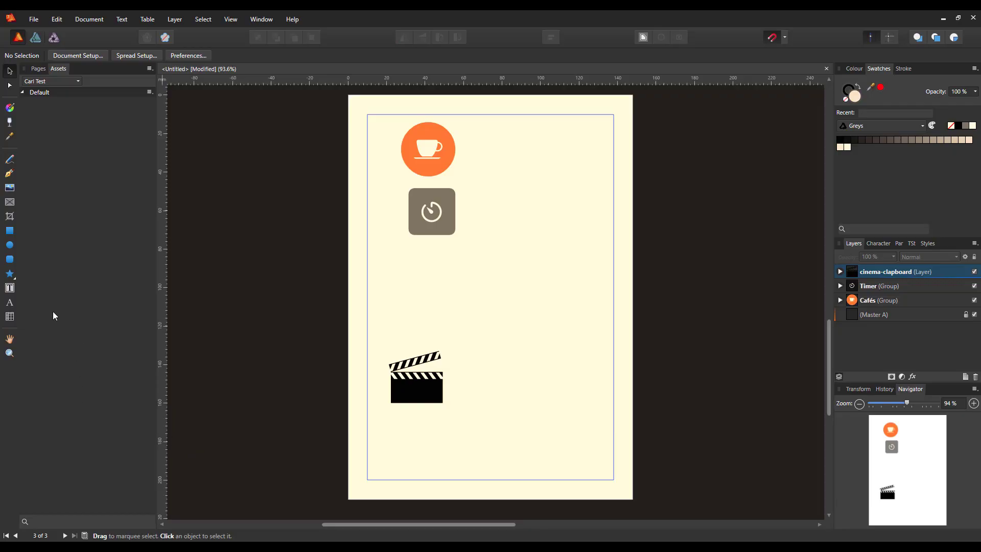
Add artistic text in Arial at about 96.2 pt beside the clapboard, containing the presenter's first name.
left_click(10, 288)
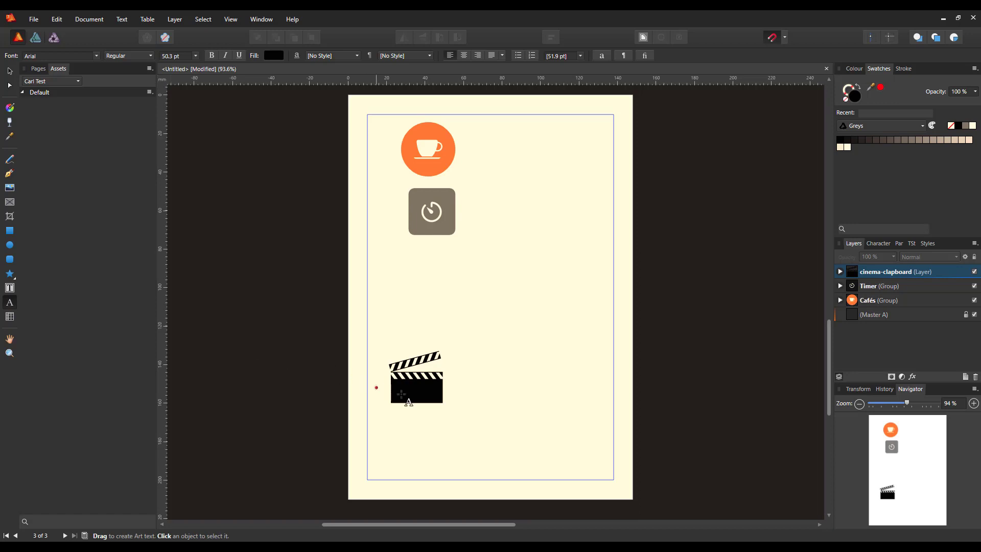
left_click_drag(453, 357, 466, 422)
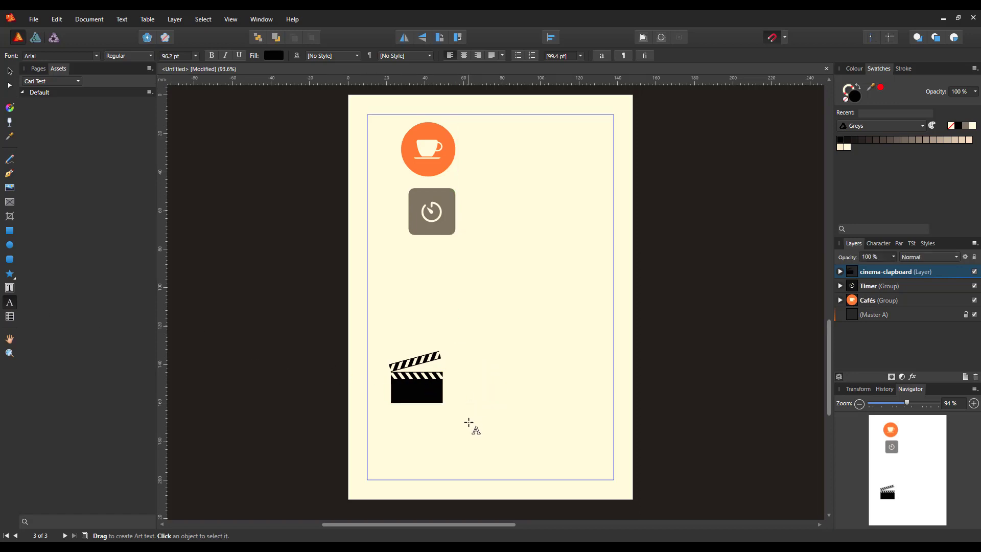
type("Ca")
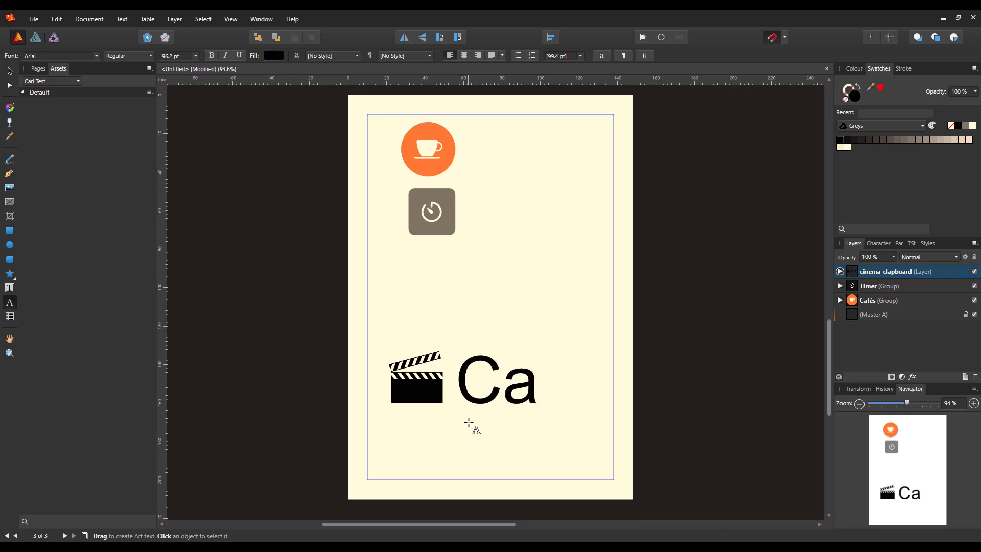
type("rl")
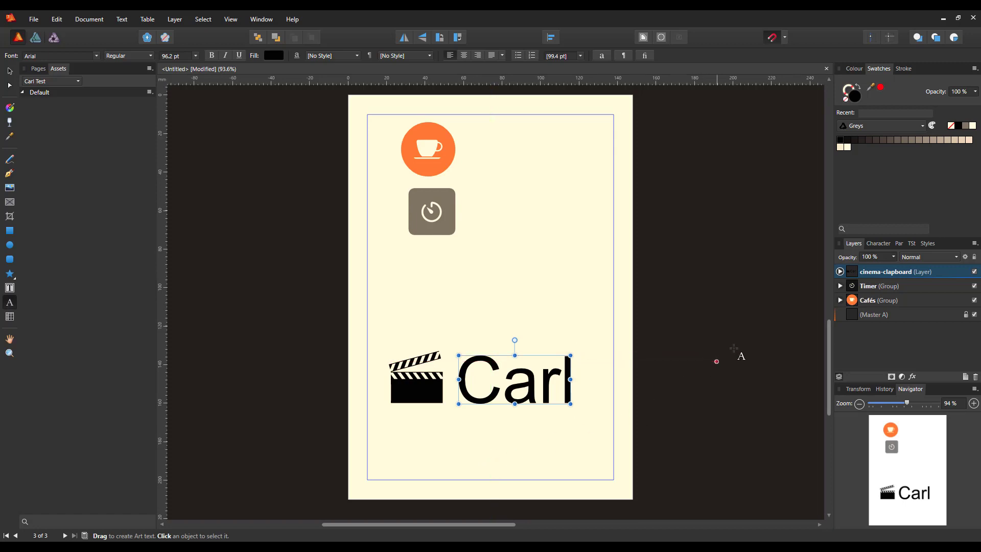
Select the whole cinema-clapboard layer including the name text and add it to the new category's Default subcategory as an asset.
left_click(841, 272)
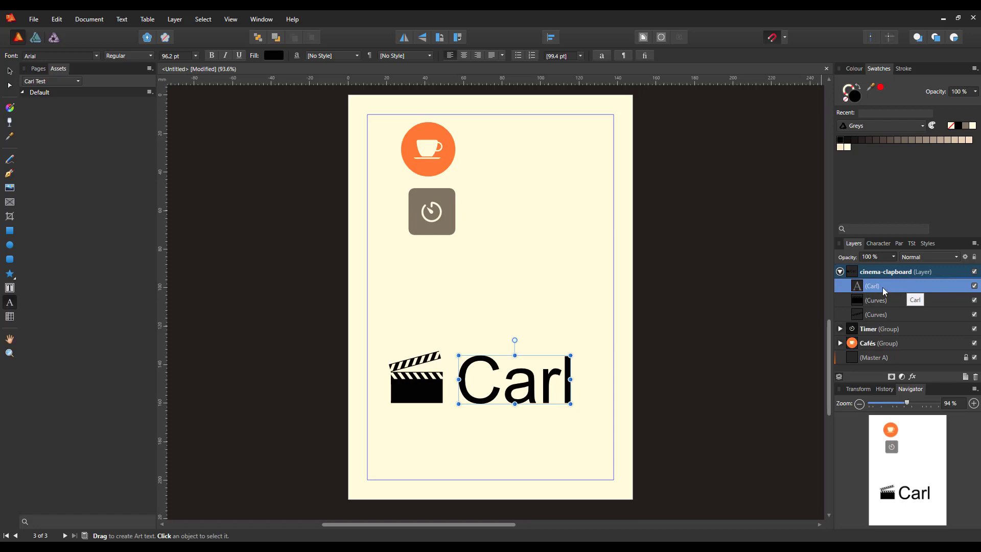
left_click(841, 272)
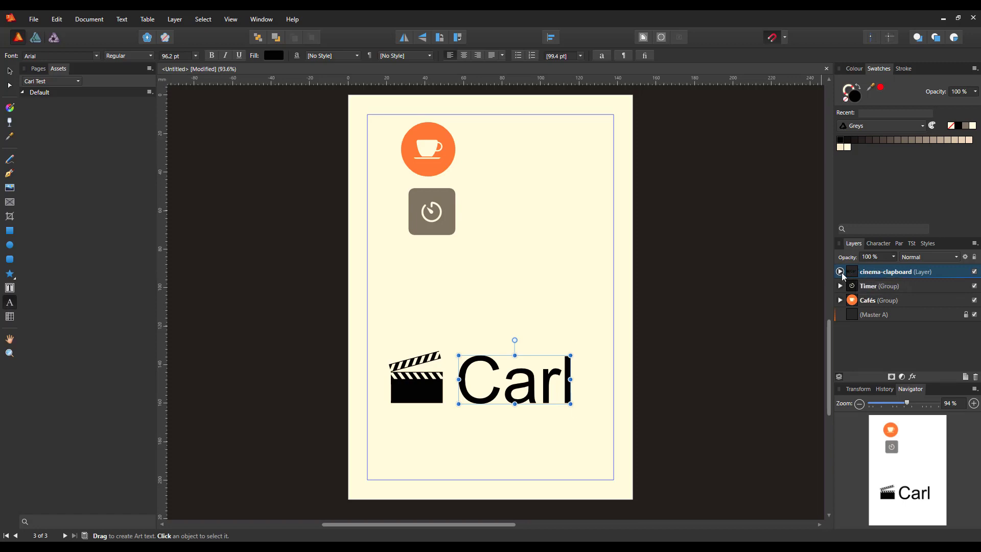
left_click(852, 274)
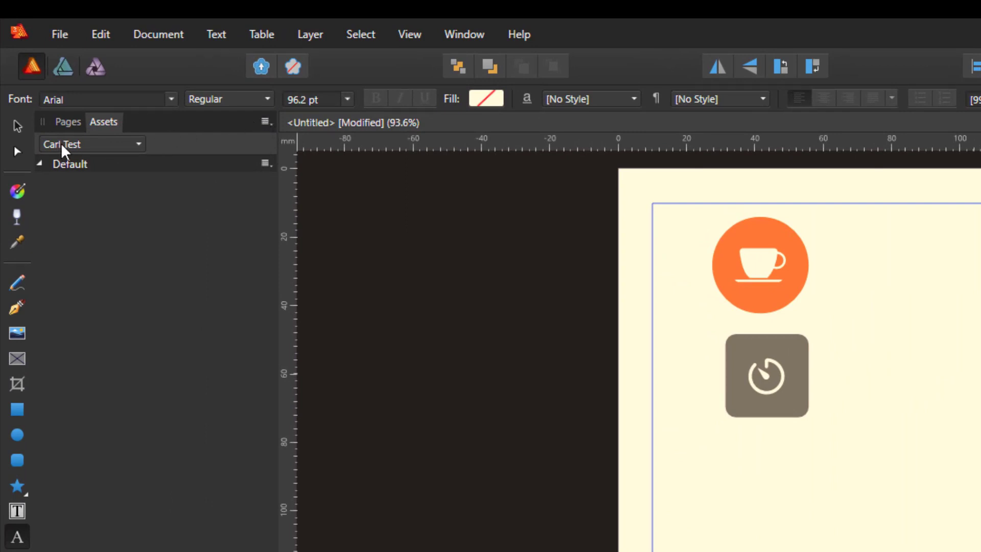
left_click(265, 165)
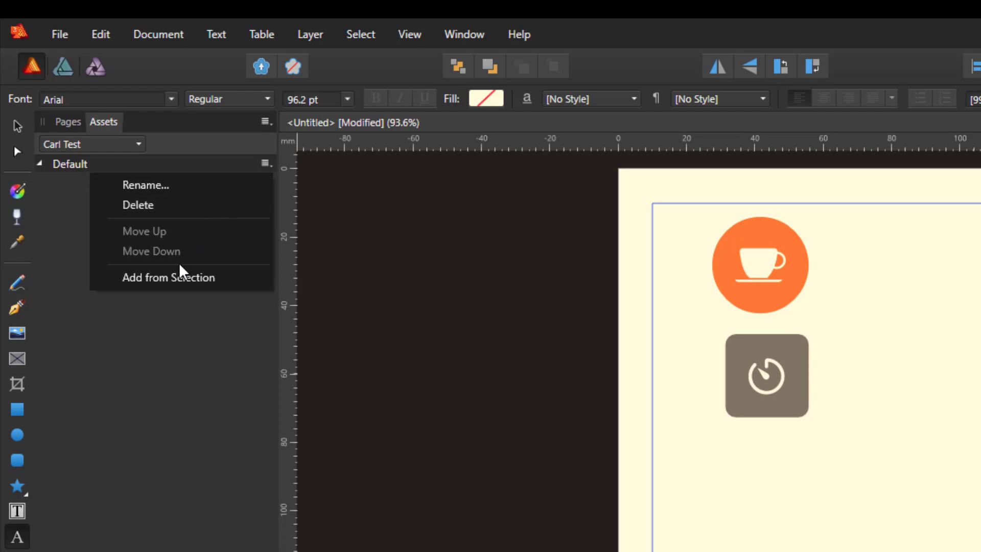
left_click(177, 282)
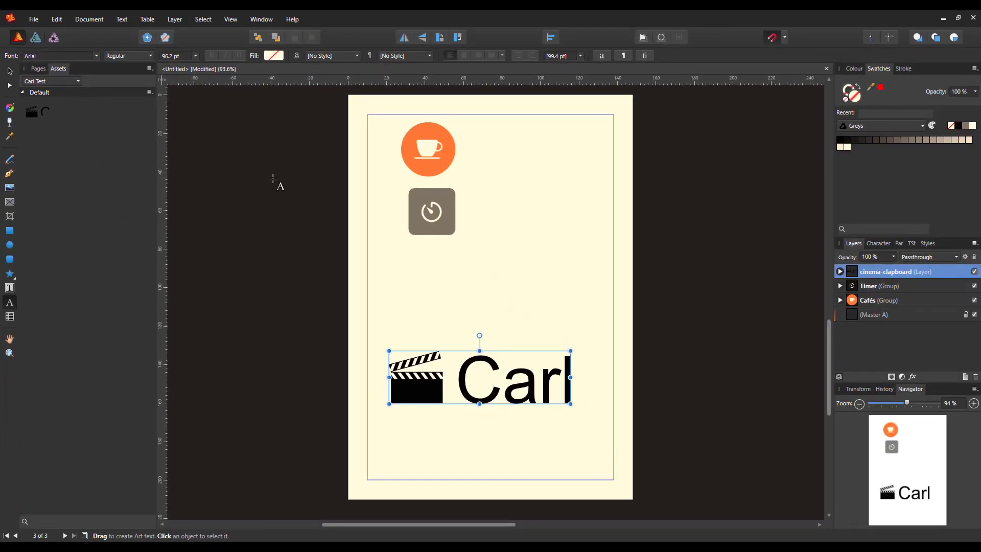
Place three copies of the combined clapboard and name asset on page 3: near the top, mid-page and below the original.
left_click(396, 289)
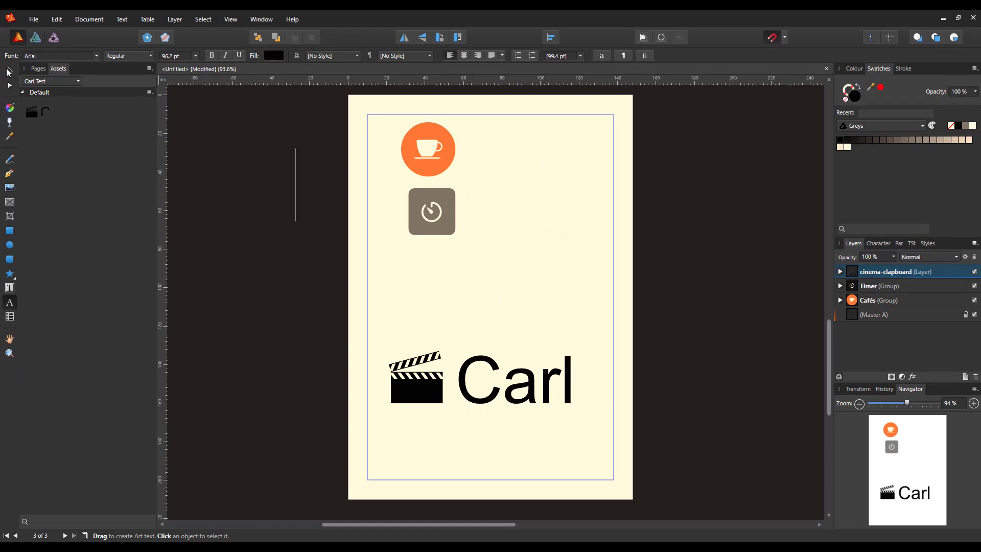
key("Escape")
left_click_drag(36, 123, 495, 279)
left_click_drag(292, 165, 514, 179)
left_click_drag(37, 117, 492, 452)
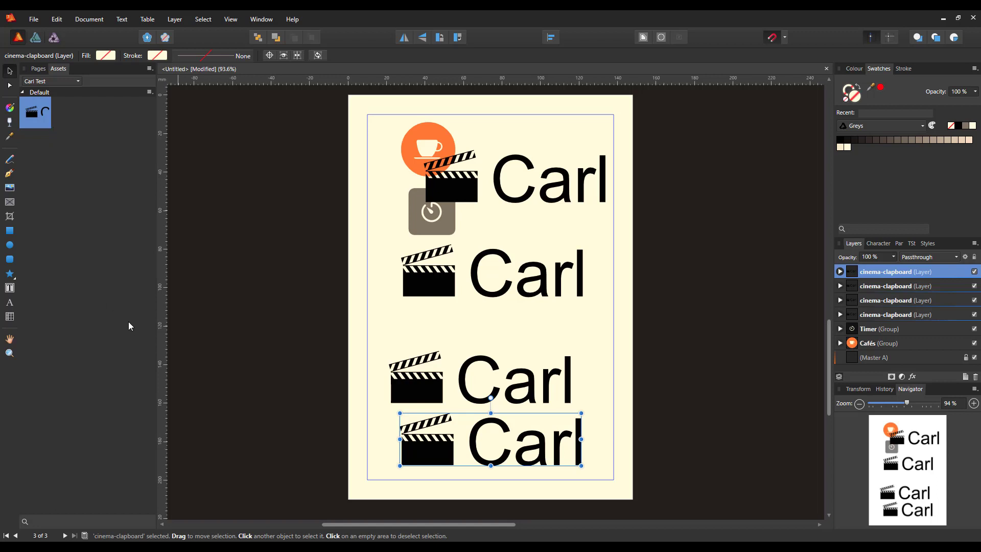
Select the lowest logo's two clapboard curves and name text, and add them to the Default subcategory as separate assets.
left_click(738, 307)
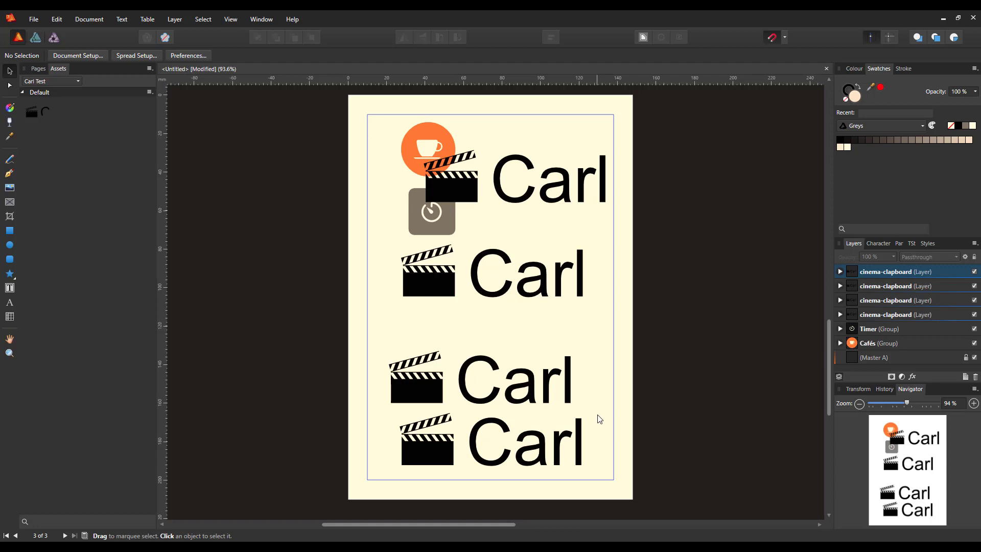
mouse_move(606, 419)
left_mouse_down()
mouse_move(565, 465)
mouse_move(378, 481)
left_mouse_up()
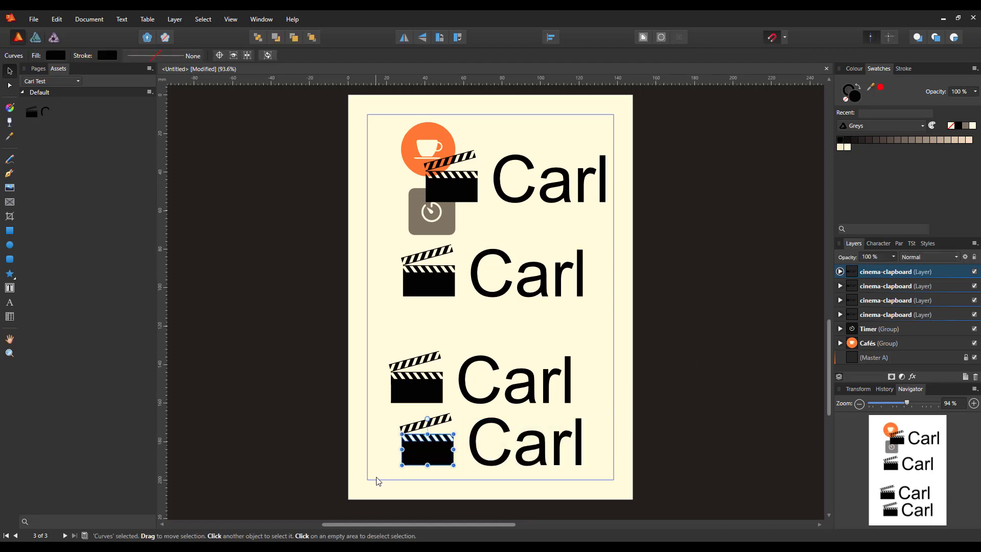
left_click(601, 433)
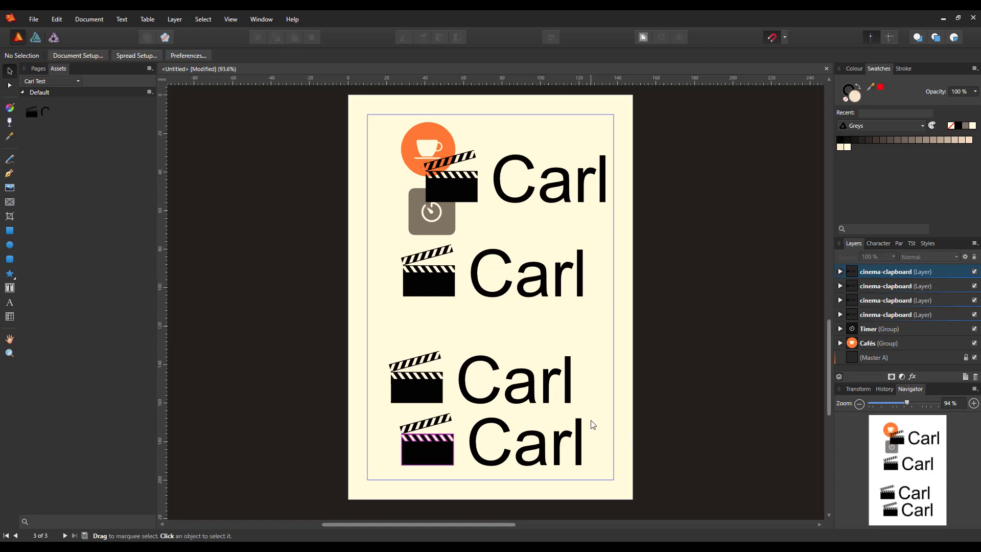
left_click_drag(592, 420, 376, 483)
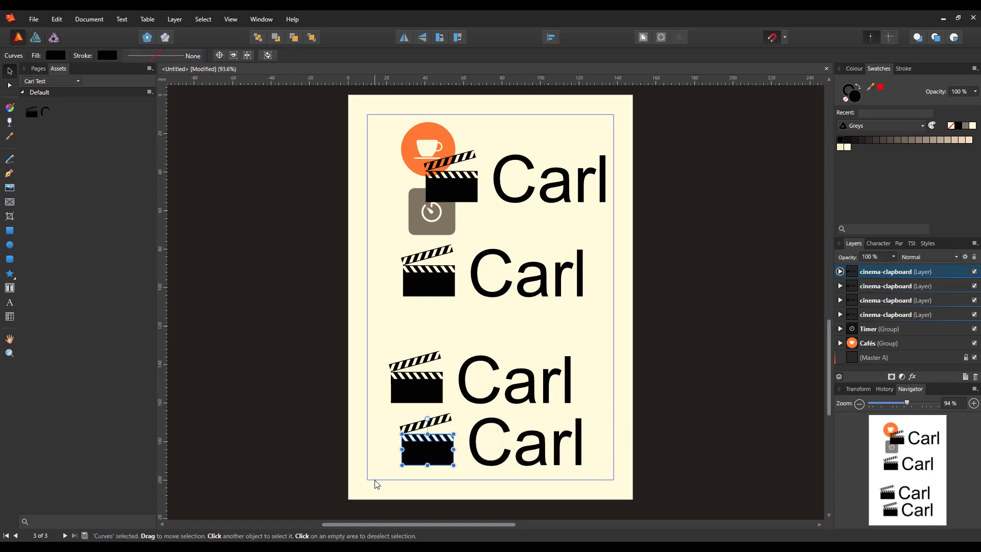
left_click_drag(388, 412, 618, 480)
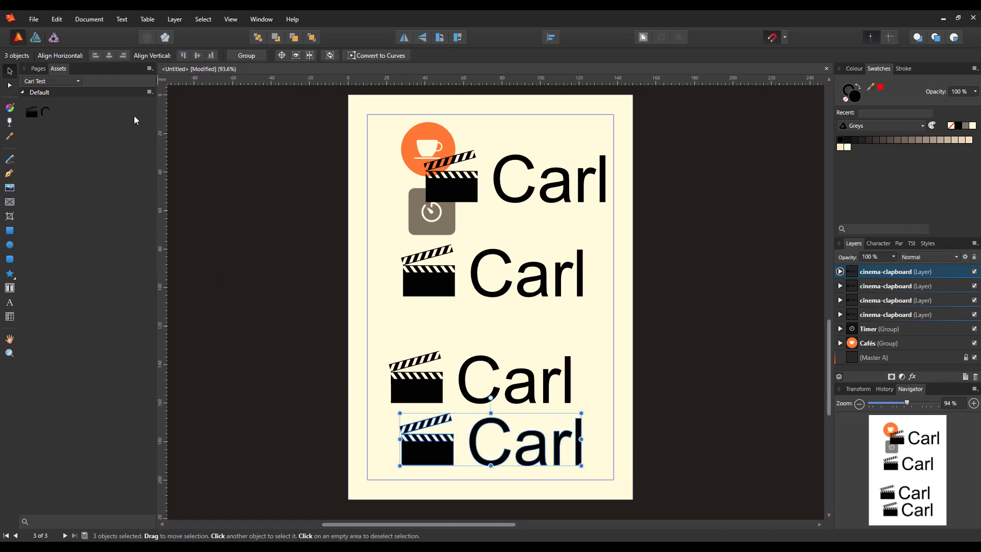
left_click(150, 92)
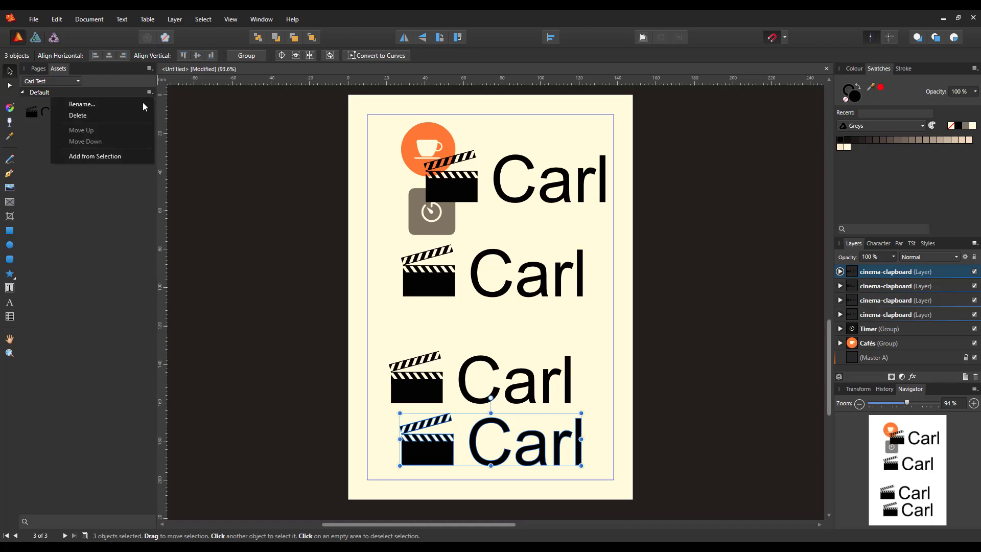
left_click(94, 158)
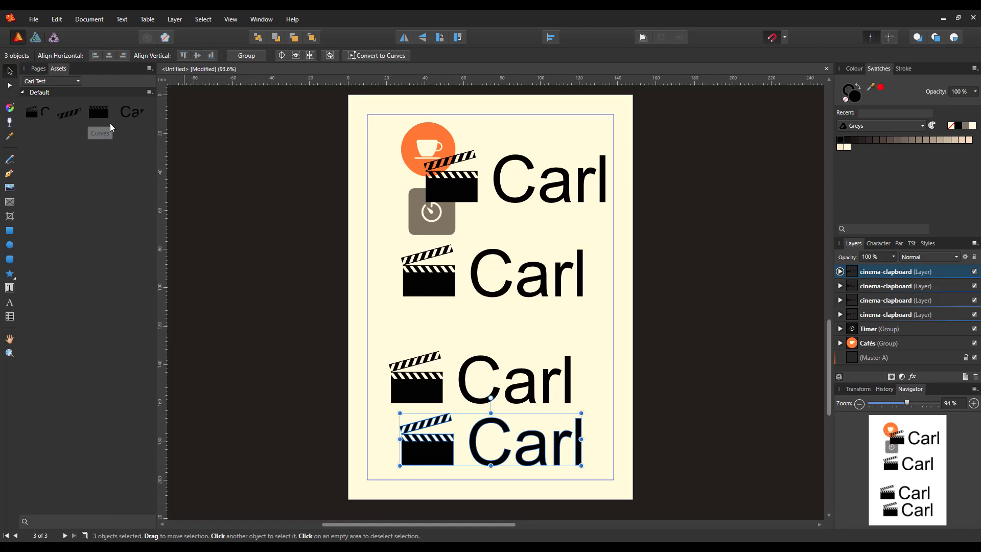
Place the clapboard body, striped clapper and name text assets individually on page 3 around the Timer icon, assembling another logo.
left_click_drag(94, 113, 376, 233)
left_click_drag(60, 115, 375, 209)
left_click_drag(138, 117, 463, 235)
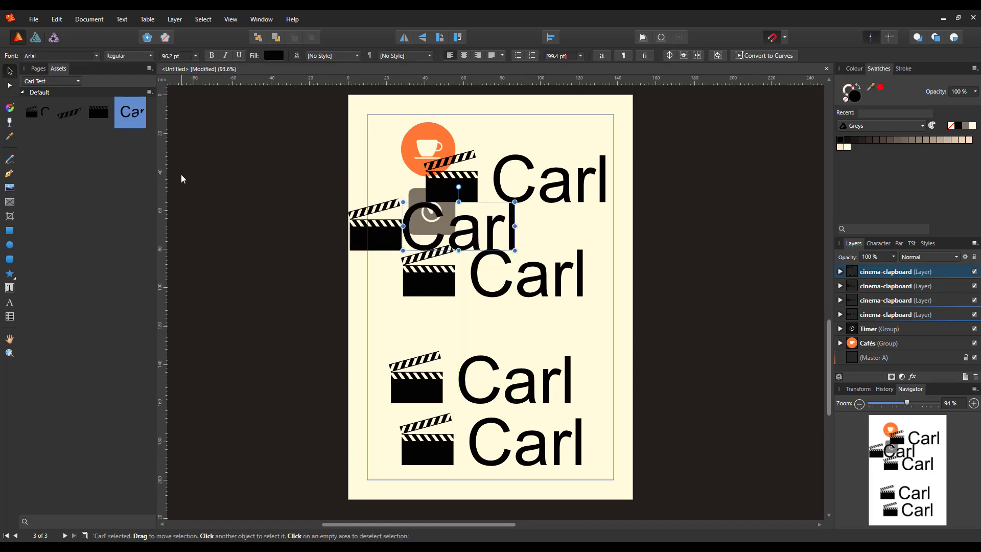